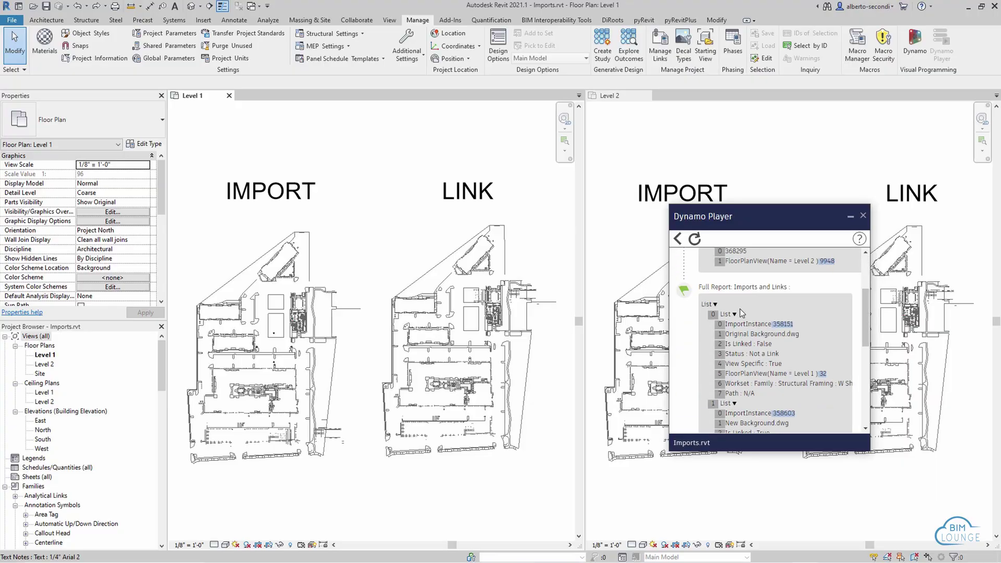
Scroll through the Dynamo Player full report, then switch to the Insert ribbon tab.
scroll(758, 279, "down", 5)
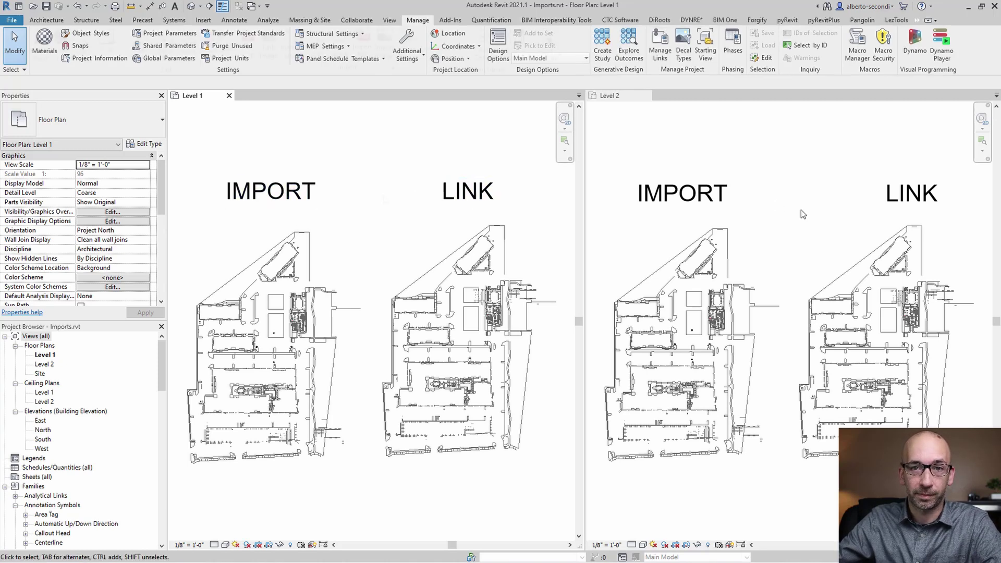
key("alt+i")
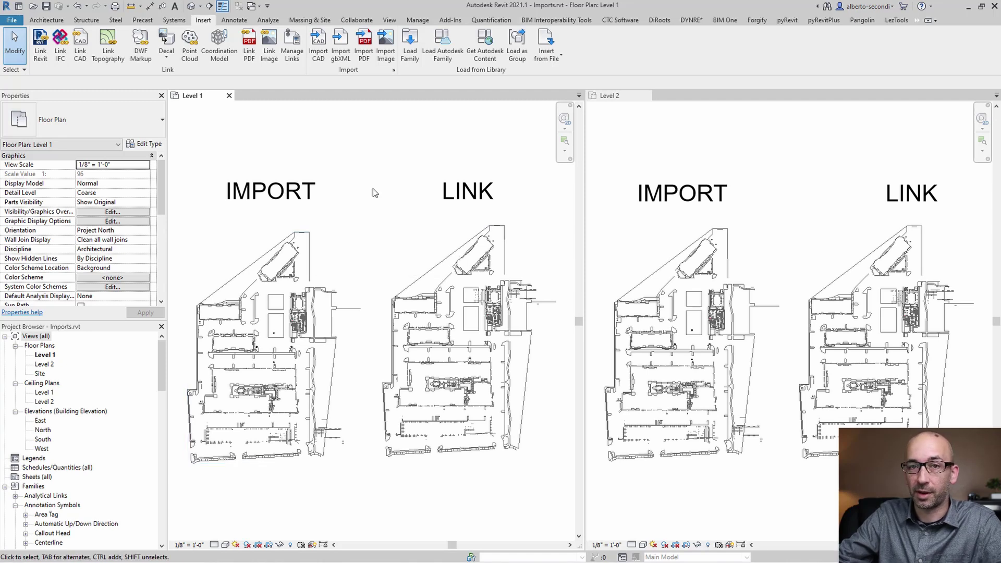
Select the linked New Background.dwg under the LINK label in the Level 1 plan.
left_click(448, 259)
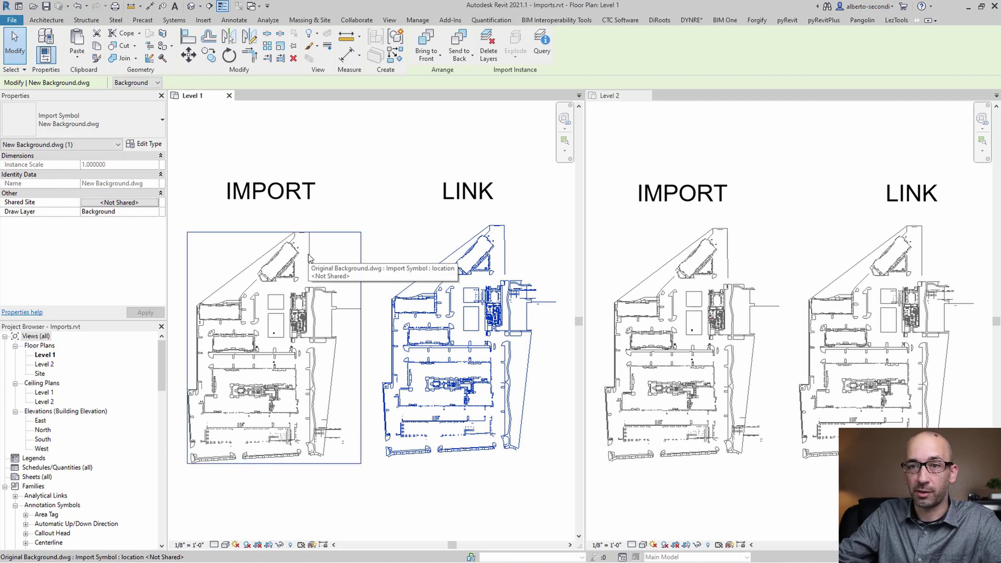
Compare the imported and linked Level 1 backgrounds by selecting each in turn, then clear the selection.
left_click(368, 235)
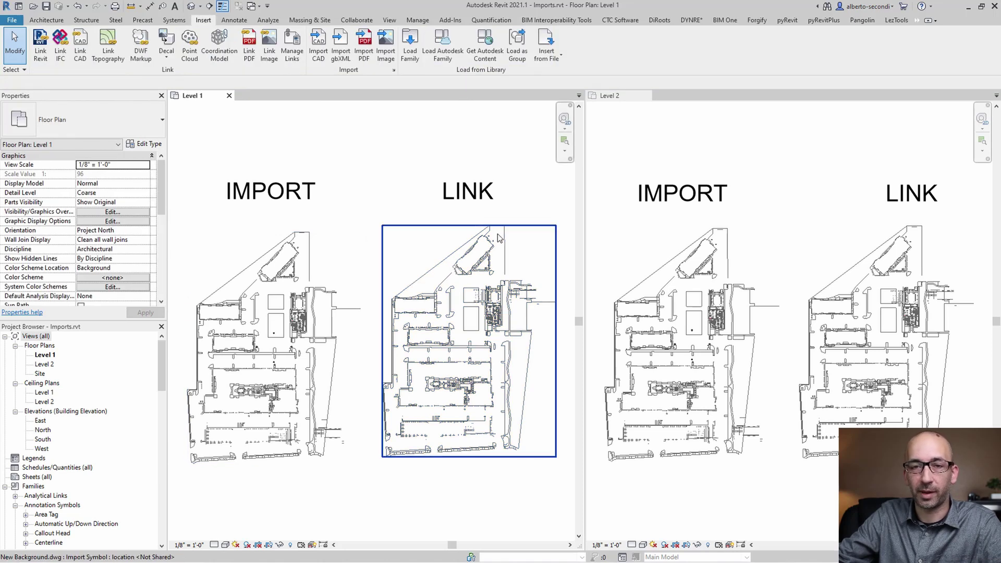
left_click(316, 296)
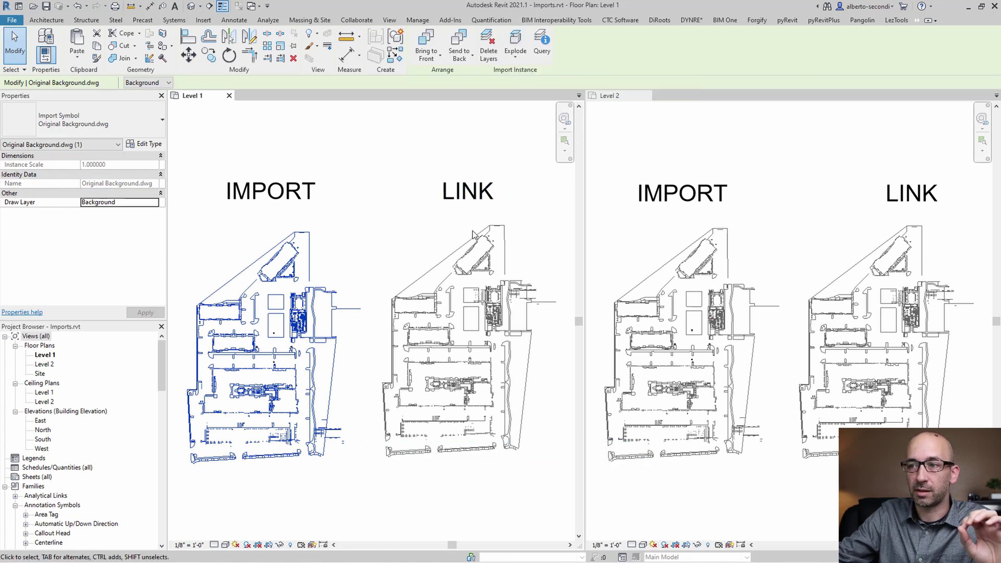
left_click(473, 245)
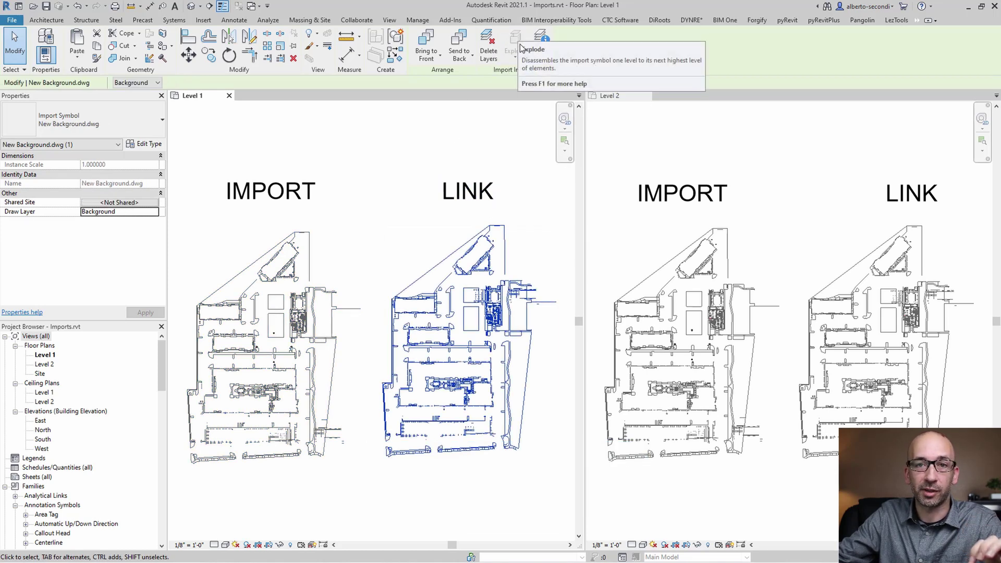
left_click(403, 129)
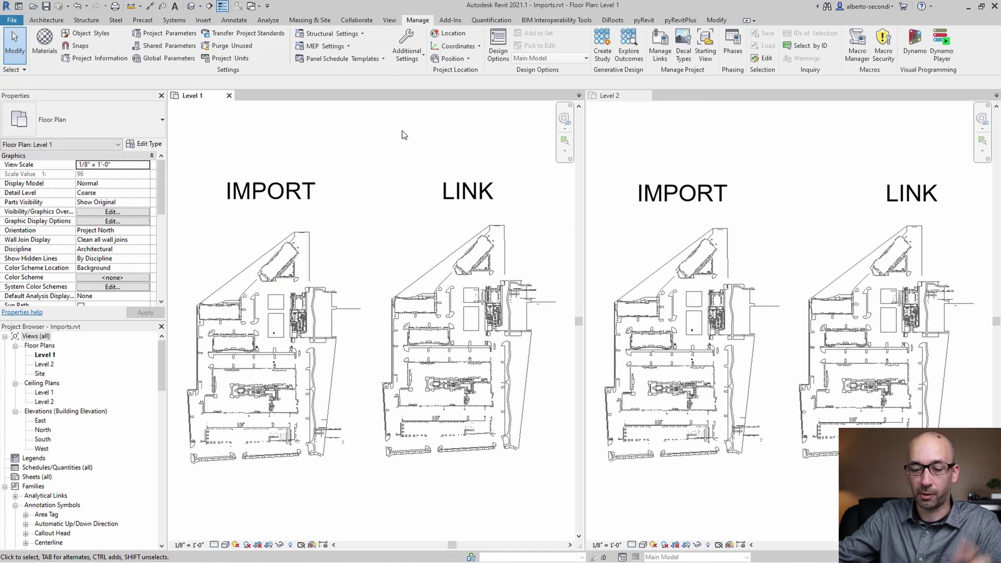
key("v")
key("g")
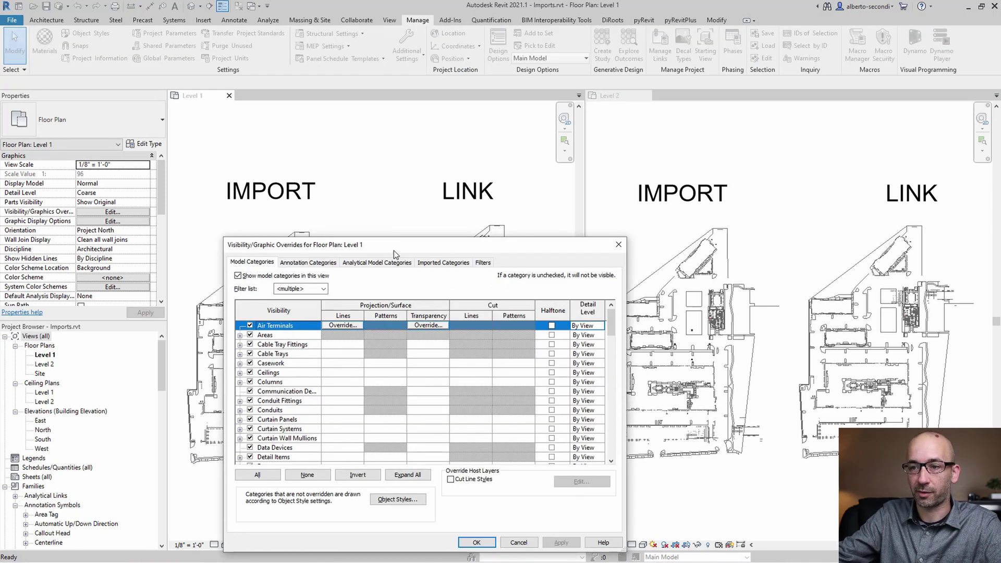
left_click(428, 263)
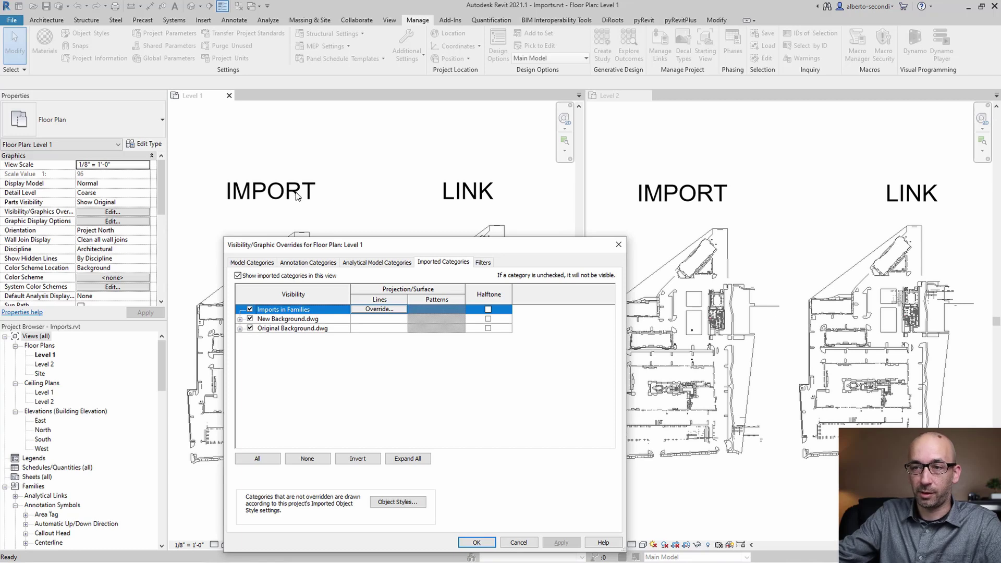
left_click(476, 542)
Open Manage Links and view the linked DWGs on the CAD Formats tab.
left_click(659, 46)
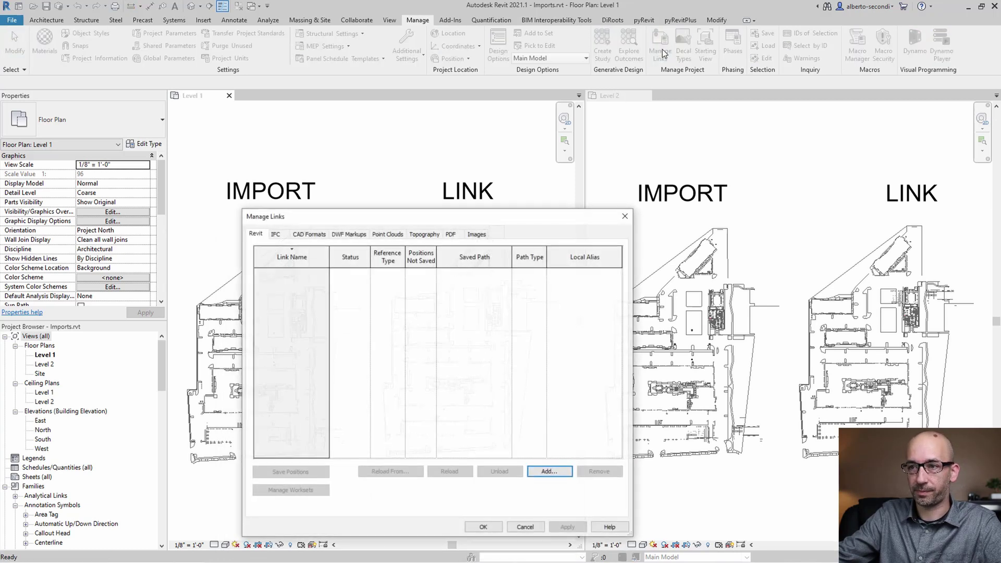
left_click(313, 234)
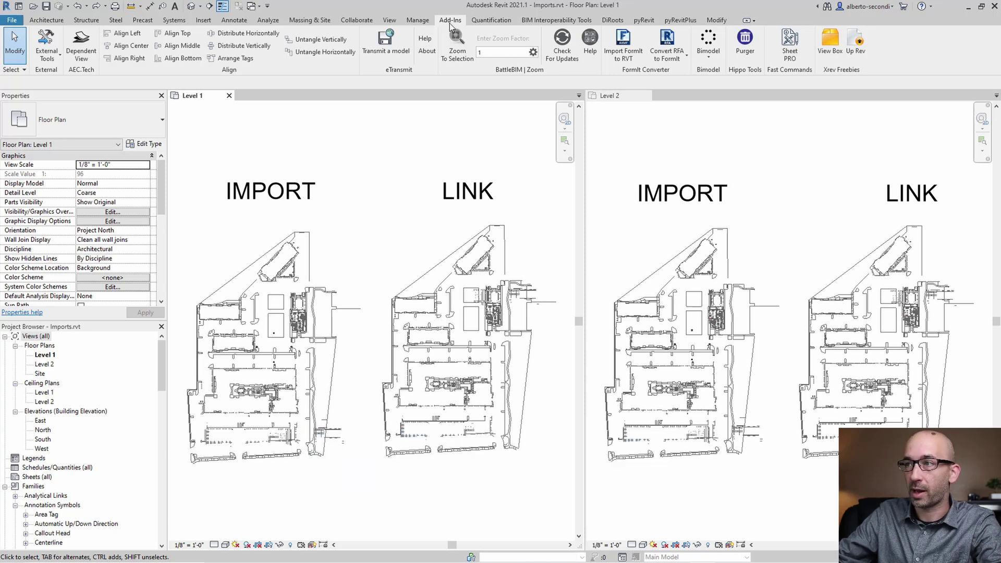
Run a Master Purger analysis of CAD files only, excluding views, schedules, rooms, spaces and scope boxes.
left_click(746, 52)
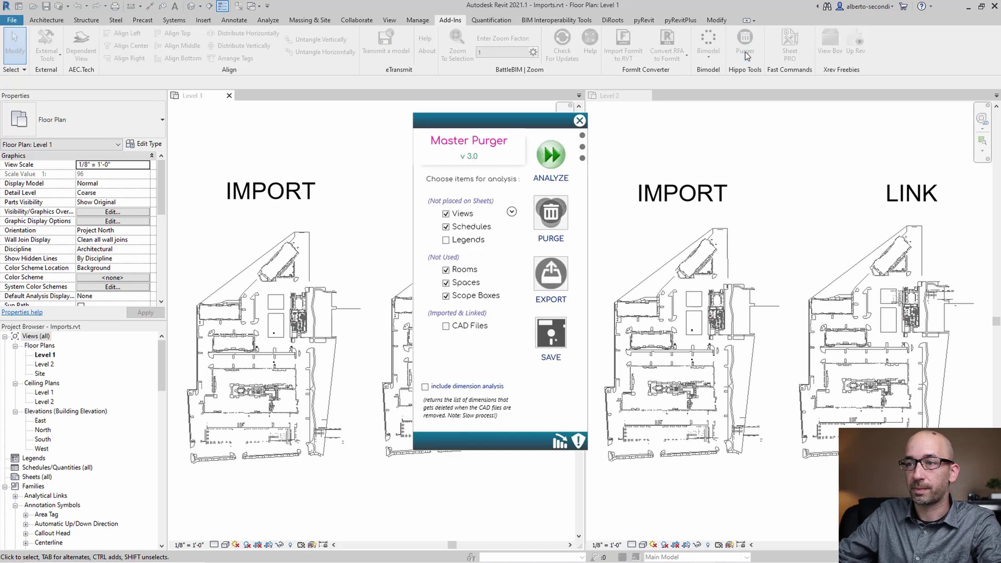
left_click(446, 214)
left_click(446, 227)
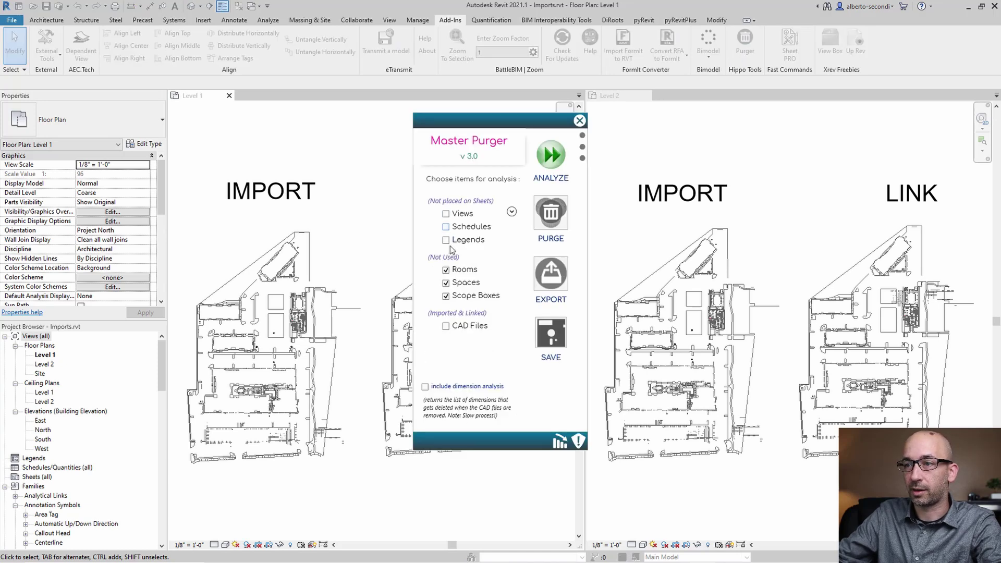
left_click(445, 269)
left_click(445, 282)
left_click(445, 295)
left_click(446, 326)
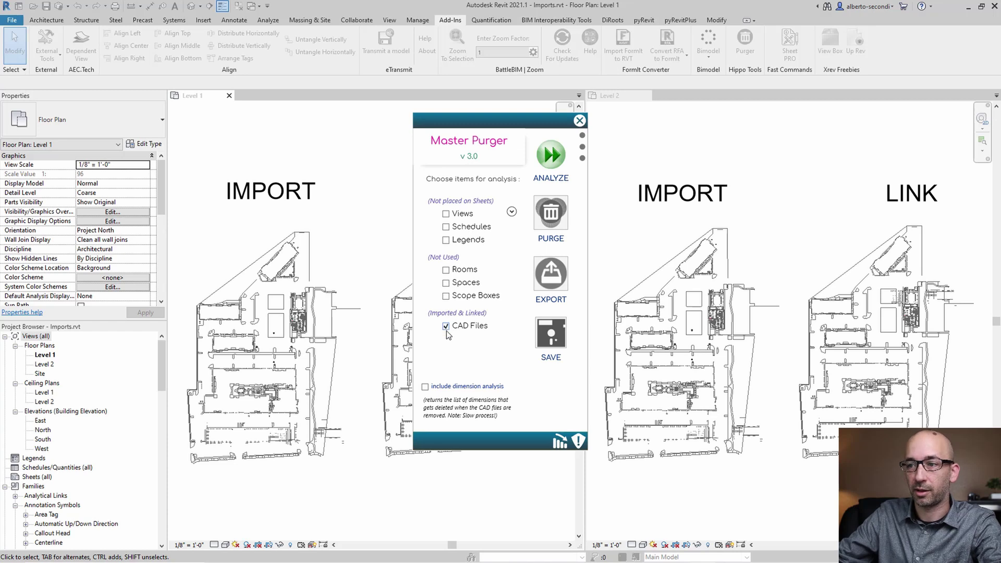
left_click(551, 156)
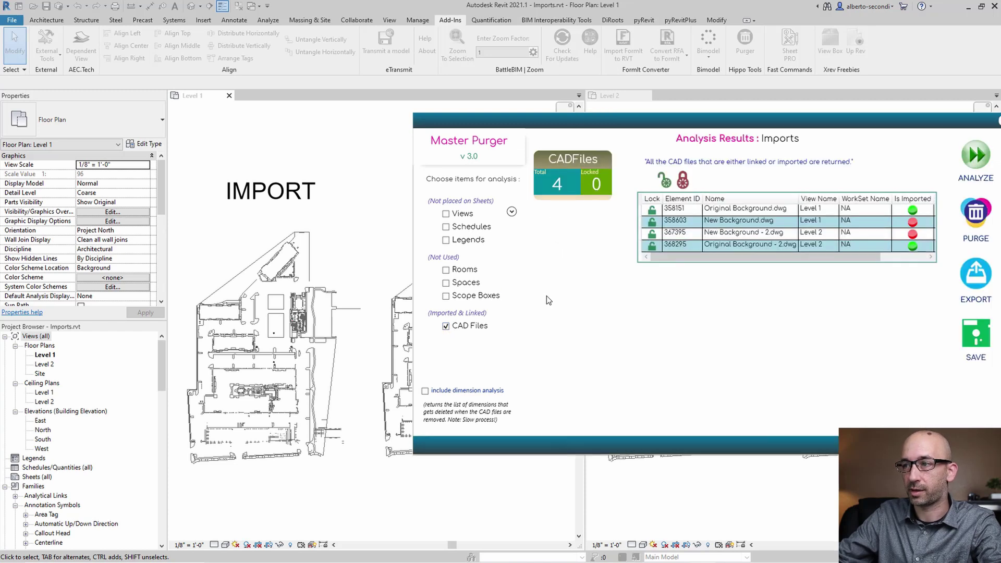
Lock New Background.dwg and New Background - 2.dwg in the results, then close the analysis.
left_click_drag(649, 115, 447, 180)
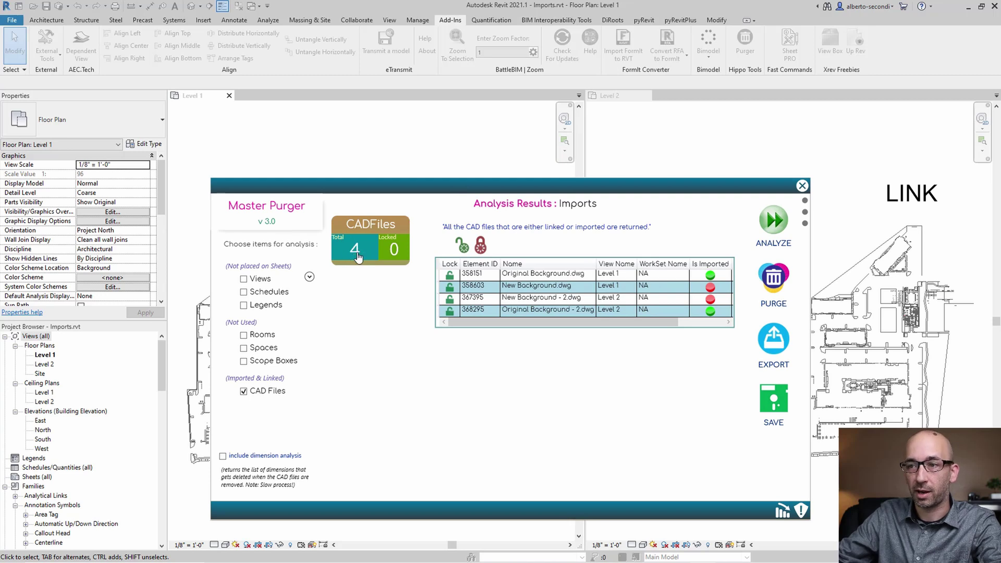
left_click_drag(489, 181, 421, 186)
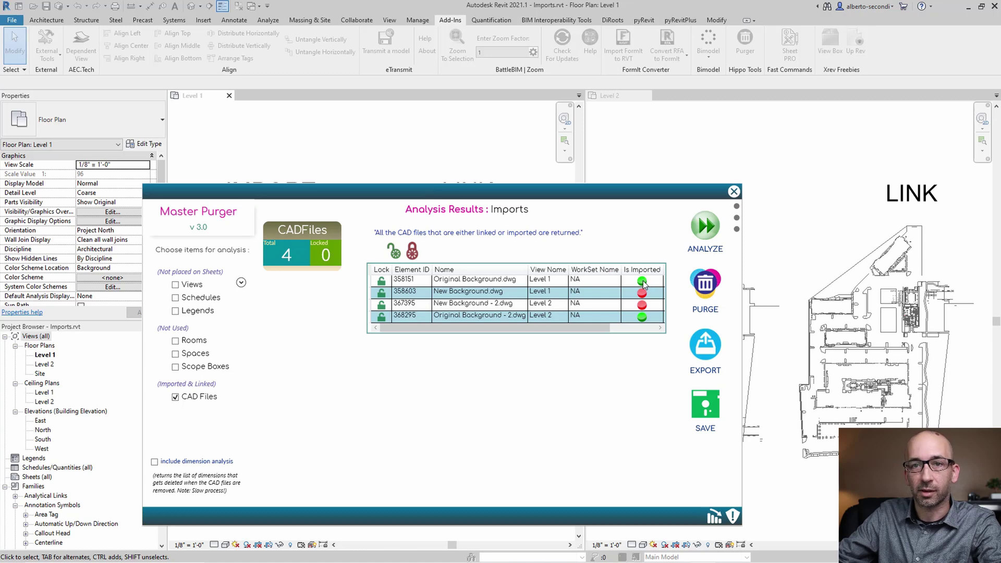
left_click(386, 283)
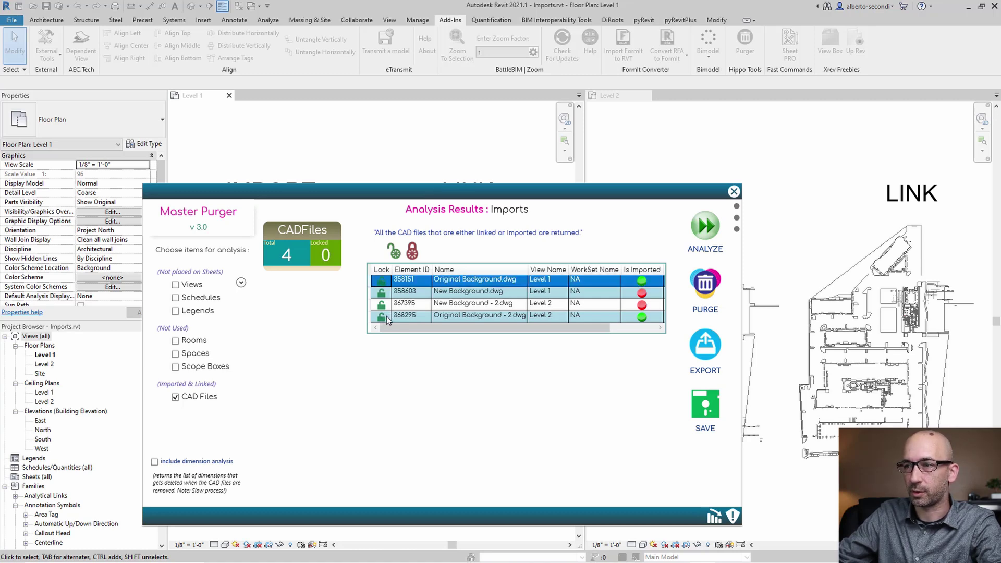
left_click(381, 292)
left_click(381, 303, "ctrl")
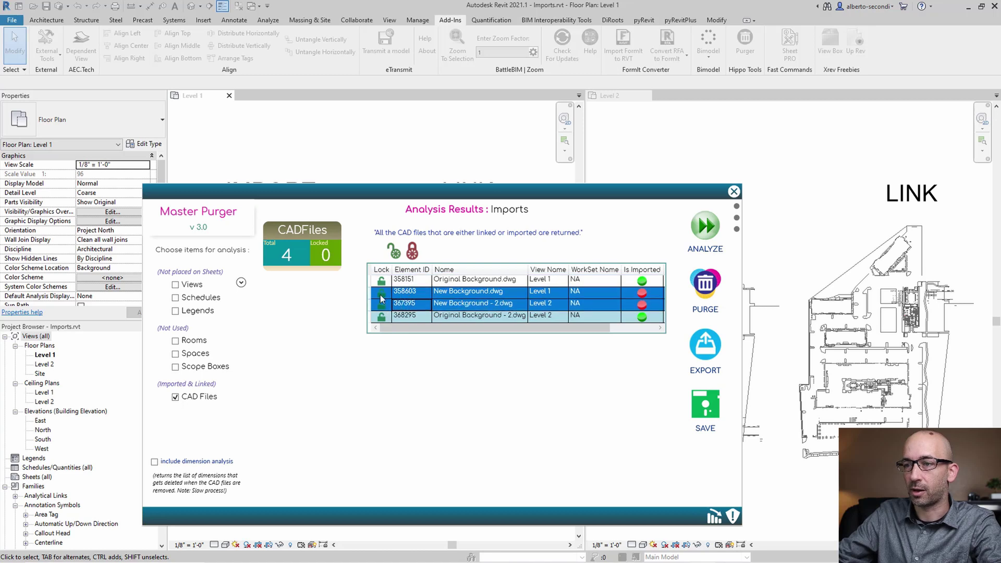
left_click(383, 294)
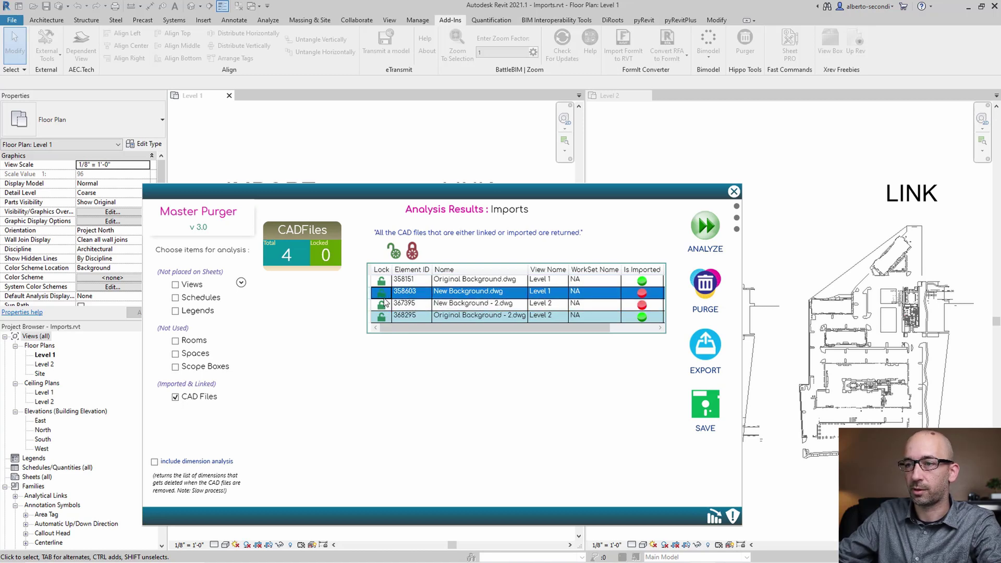
left_click(412, 251)
left_click(389, 305)
left_click(411, 252)
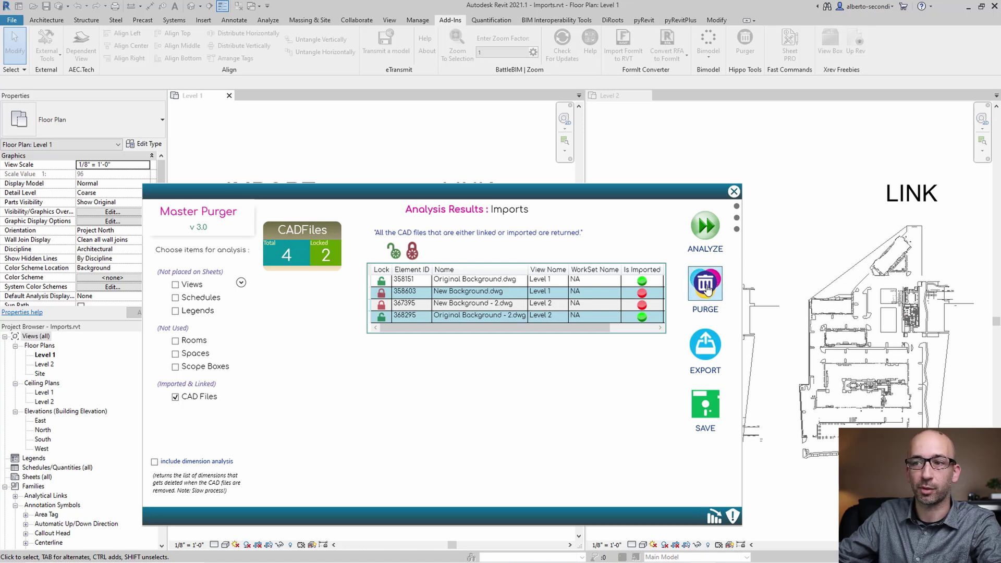
left_click(732, 193)
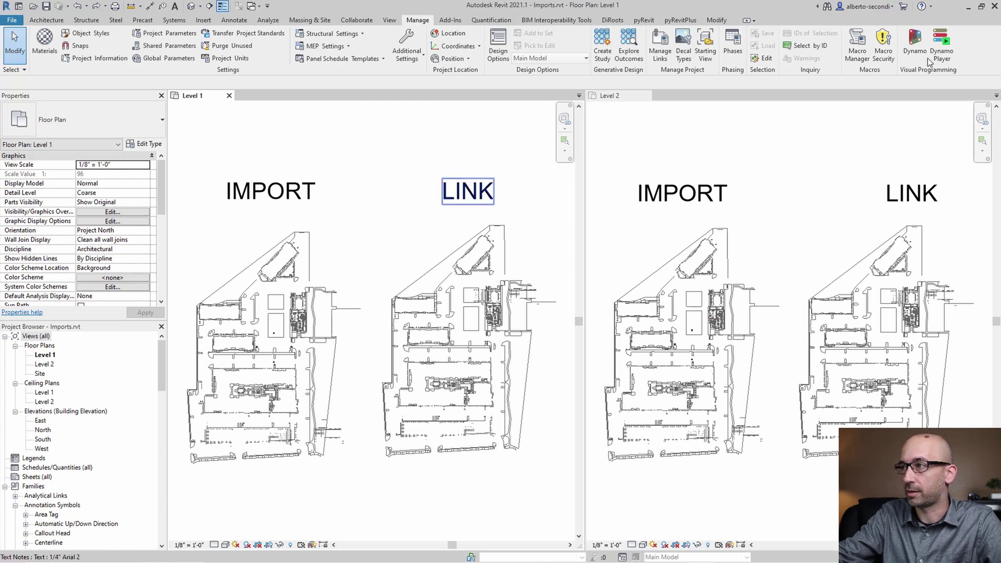
Launch Dynamo Player and run the 'Find Links Imports and full report' script.
left_click(941, 47)
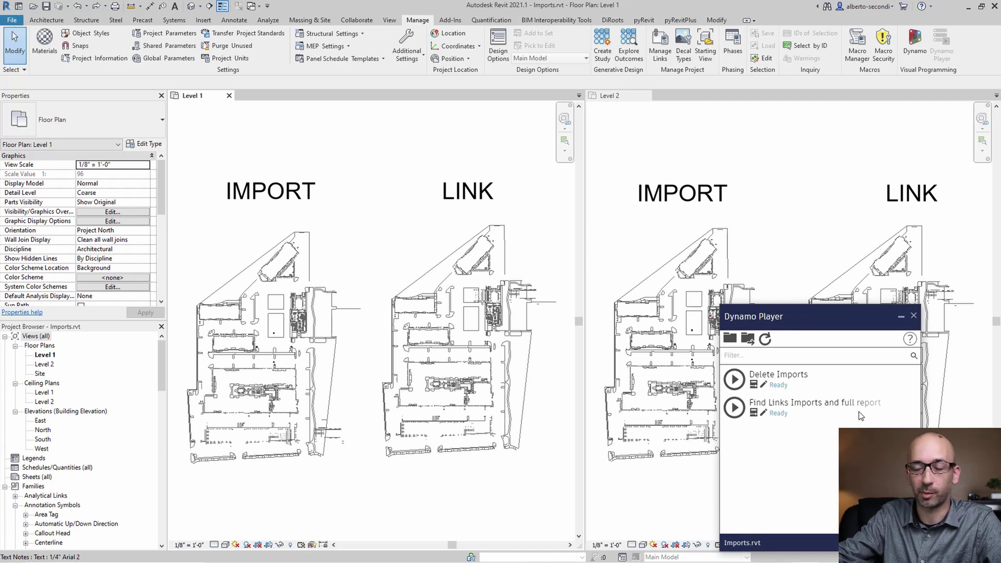
left_click(753, 413)
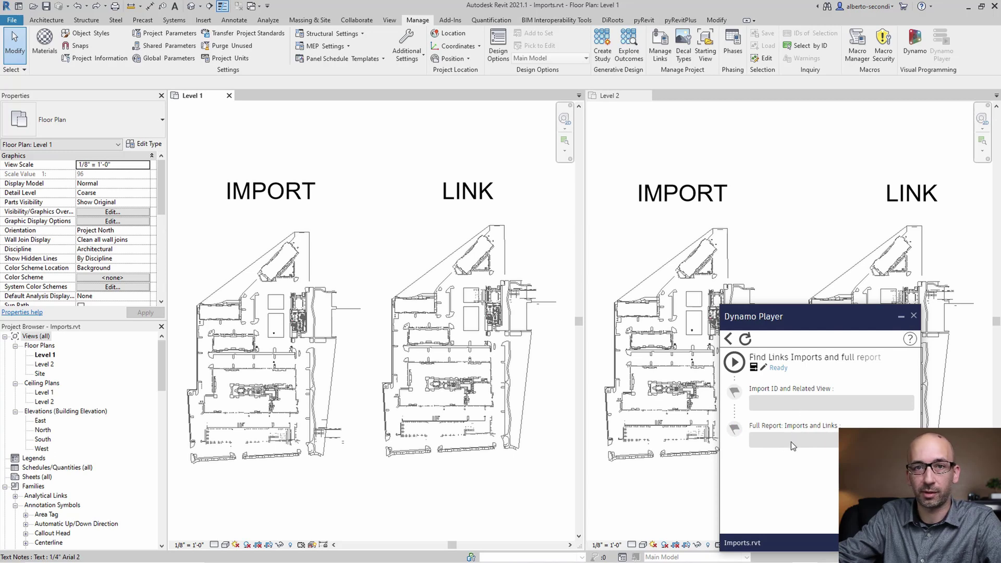
left_click(736, 367)
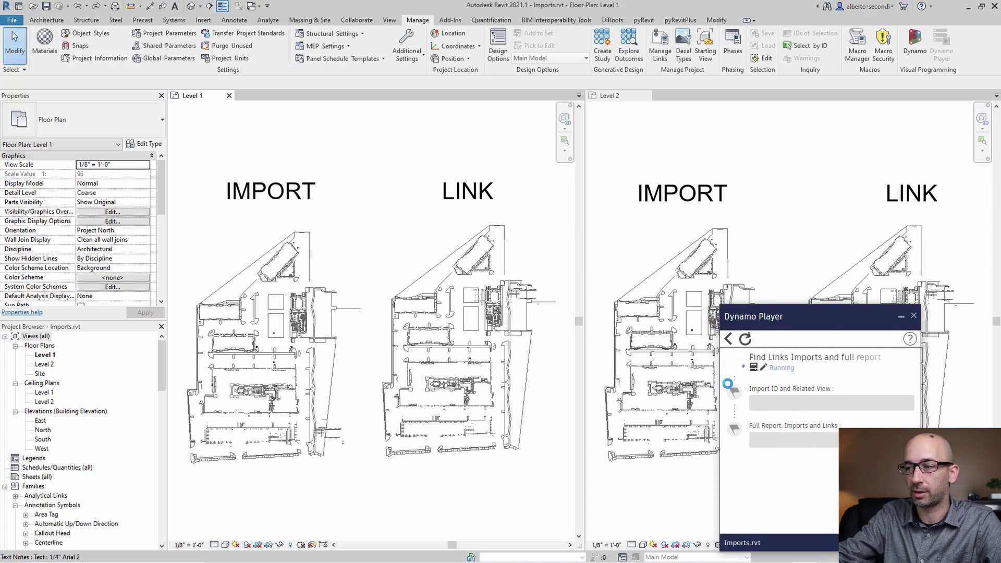
Review the report's Import IDs 358151 and 368295, then open the script's graph in Dynamo.
left_click_drag(808, 327, 759, 226)
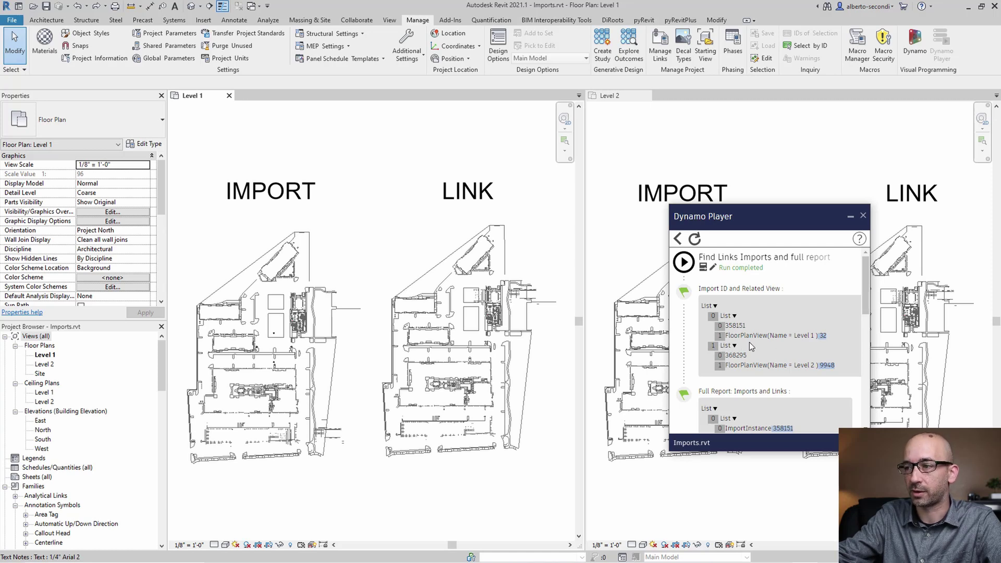
scroll(754, 365, "down", 3)
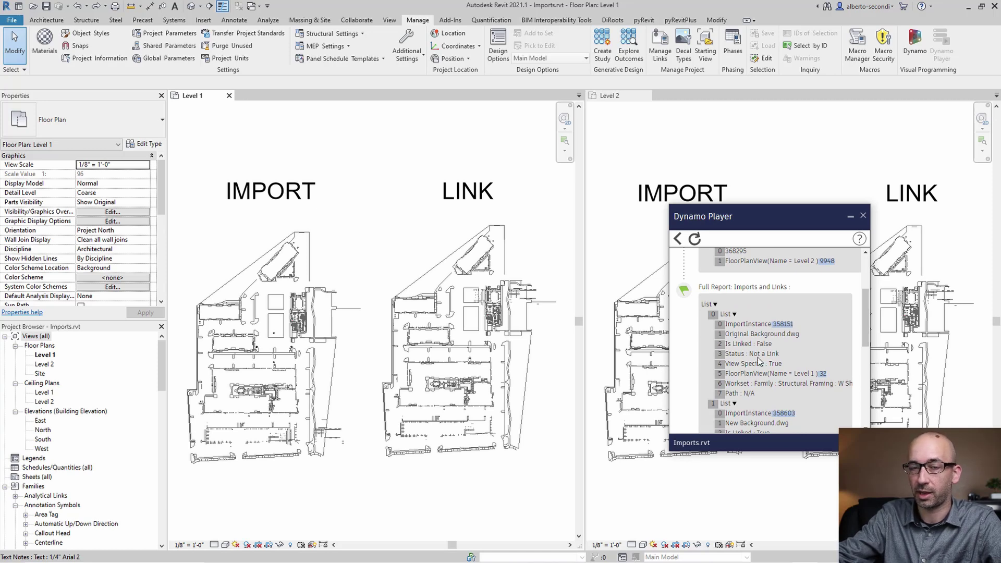
scroll(759, 353, "up", 3)
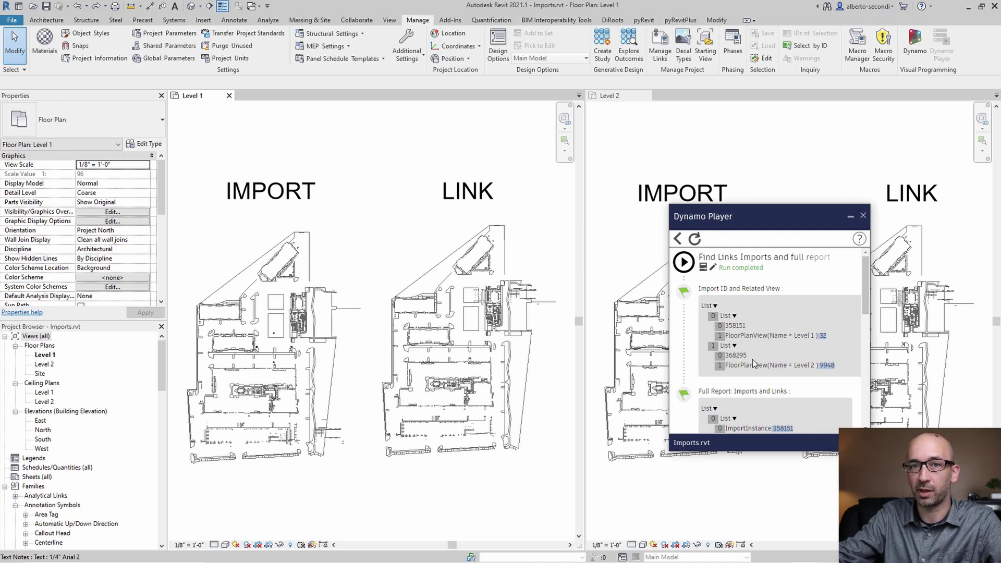
scroll(759, 348, "down", 3)
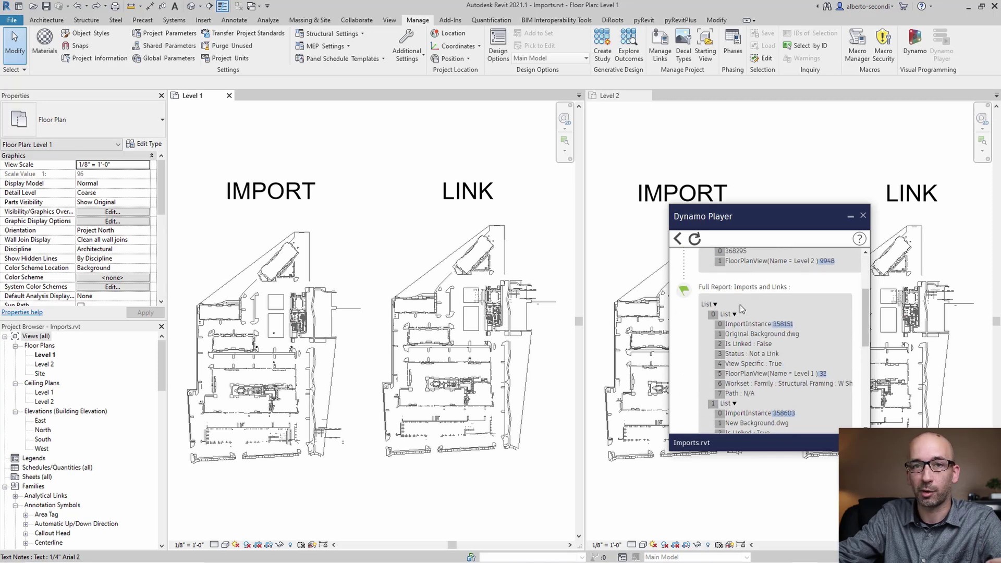
scroll(753, 334, "down", 7)
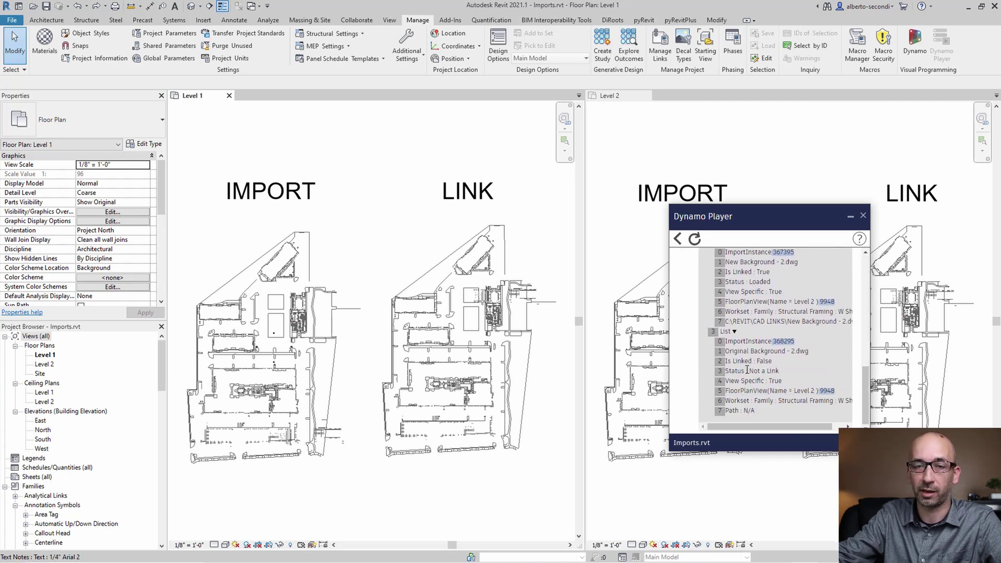
scroll(771, 349, "up", 3)
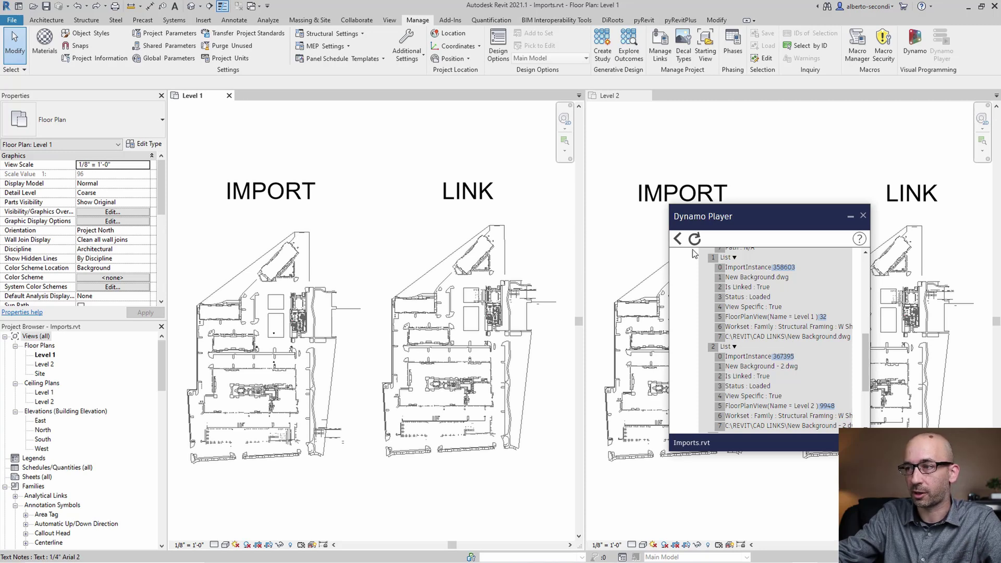
left_click(678, 239)
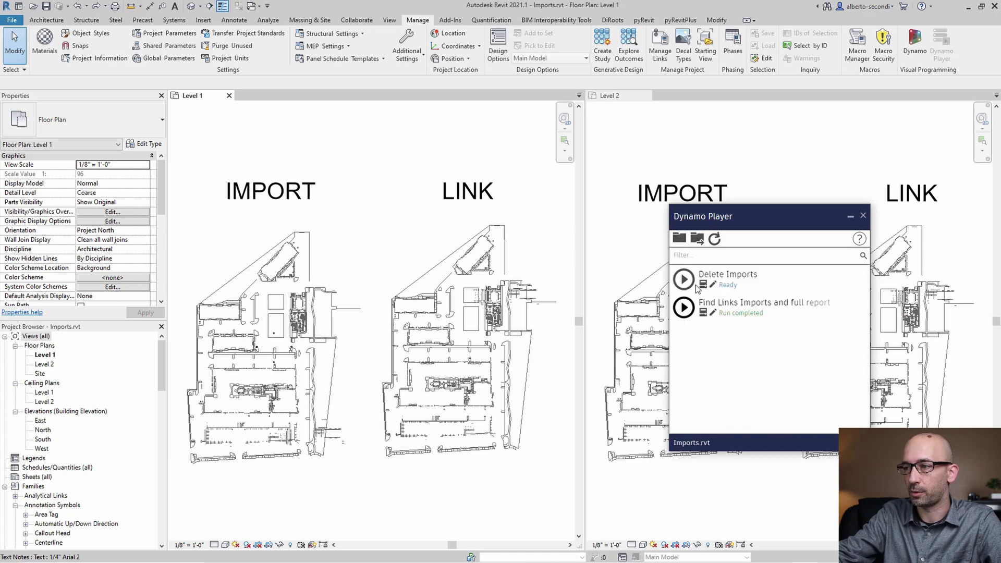
left_click(712, 312)
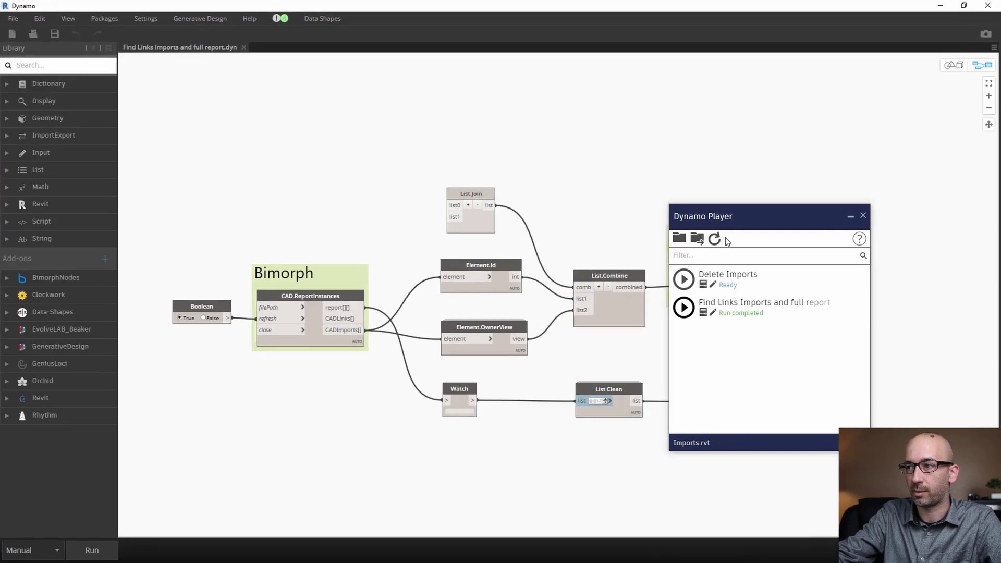
Minimize the player to inspect the CAD.ReportInstances graph, then return to the script list.
left_click(850, 217)
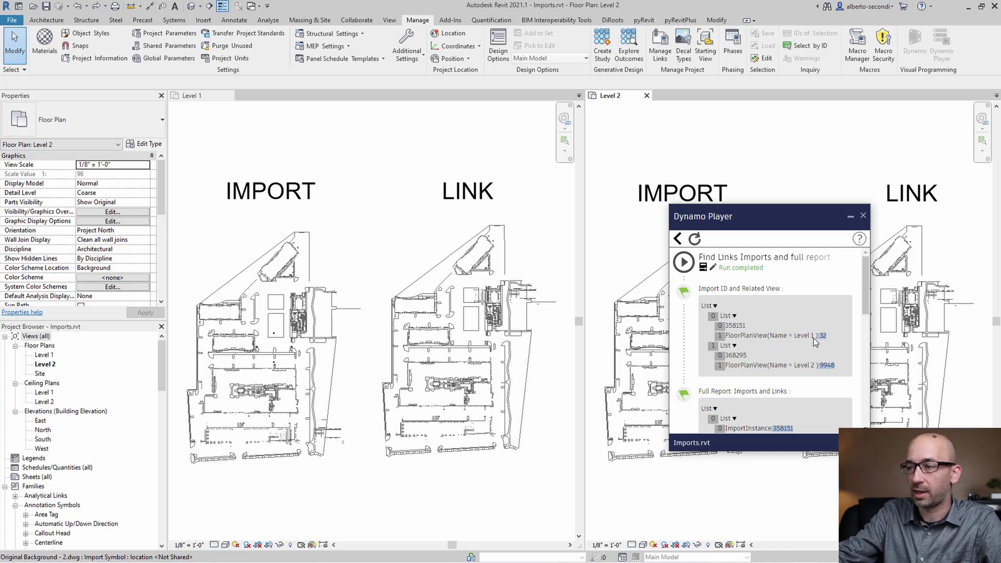
left_click(677, 239)
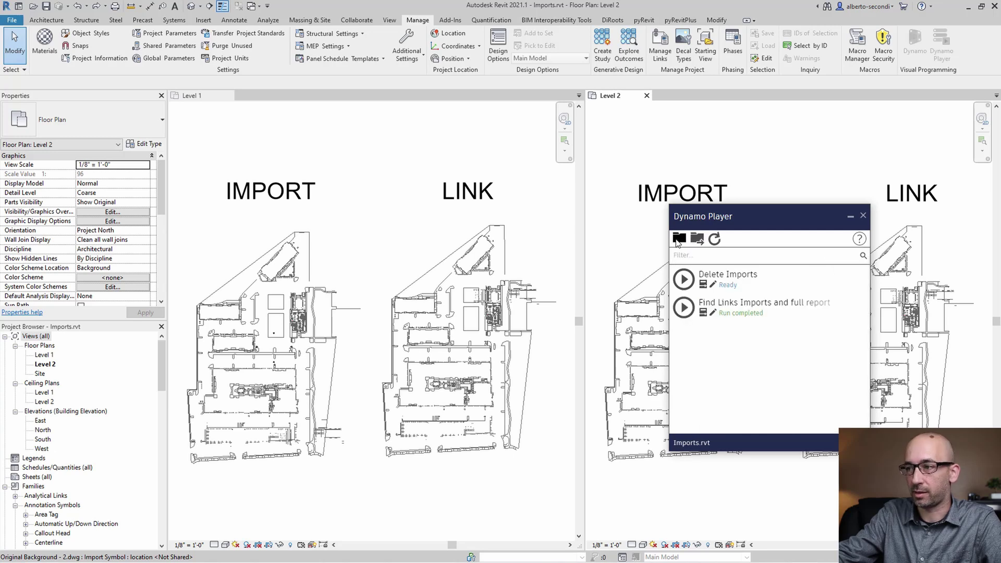
Open the Delete Imports script and run it to remove the CAD imports.
left_click(705, 288)
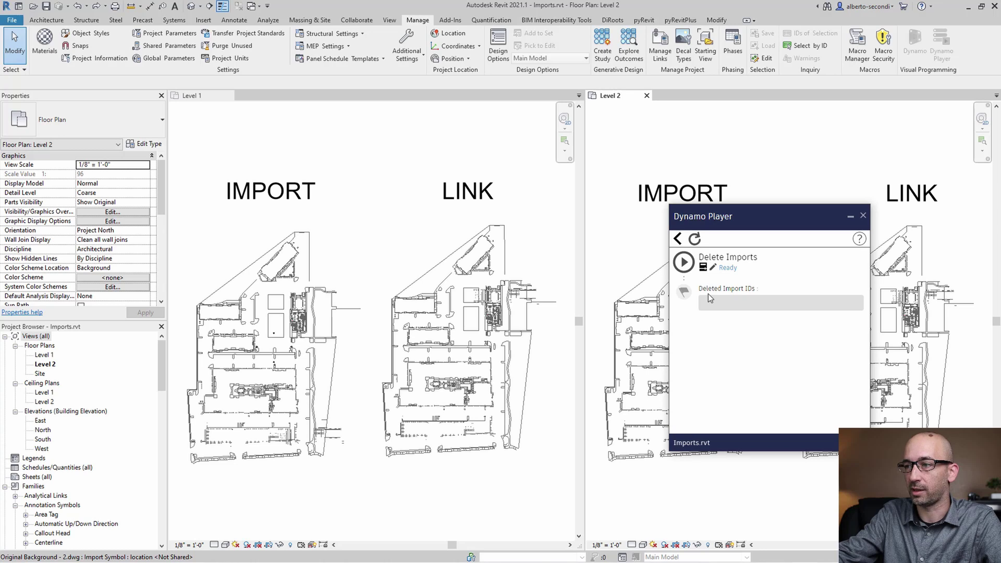
left_click(685, 263)
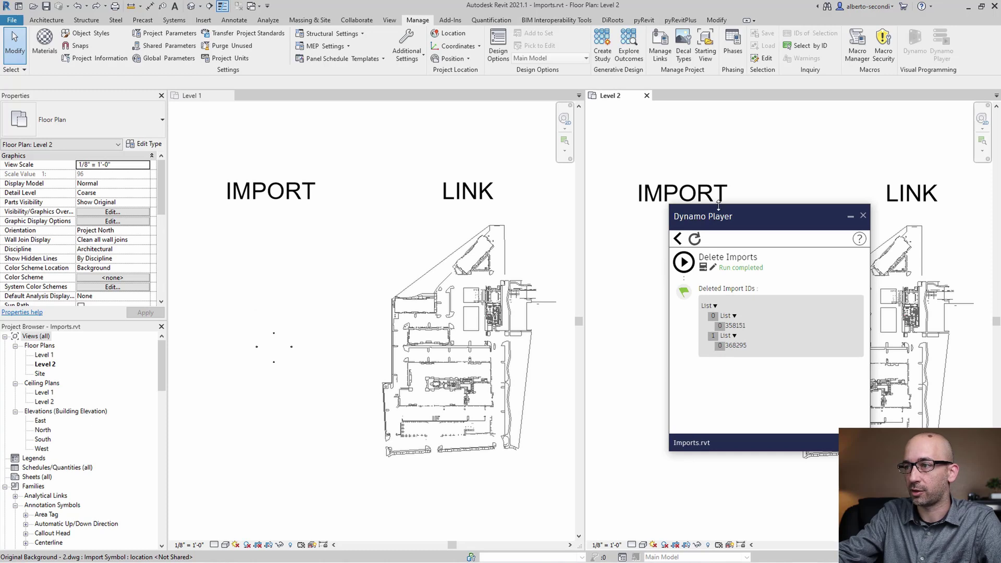
Move the Dynamo Player window aside to confirm both plans keep only linked backgrounds.
left_click_drag(718, 206, 653, 317)
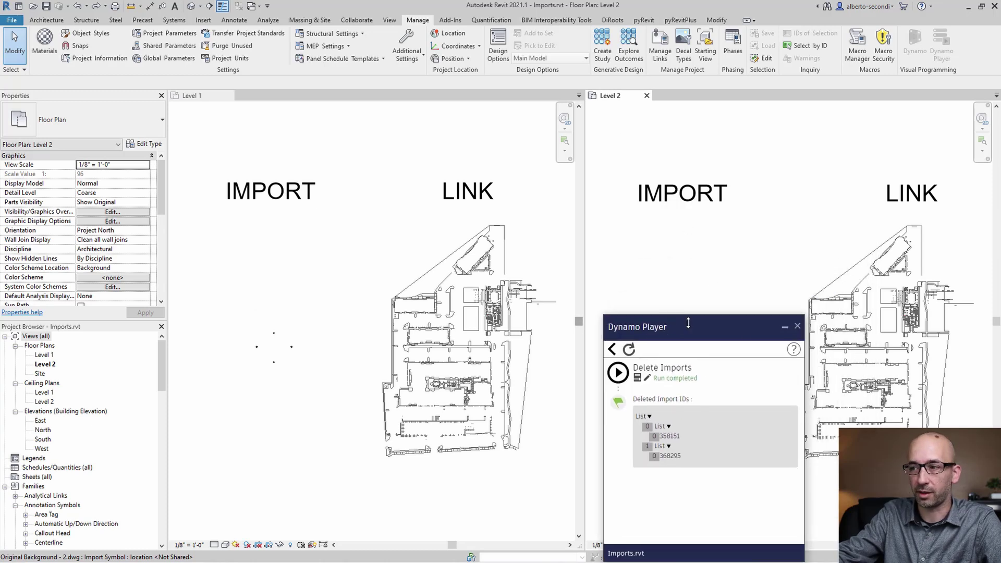
left_click_drag(737, 322, 759, 243)
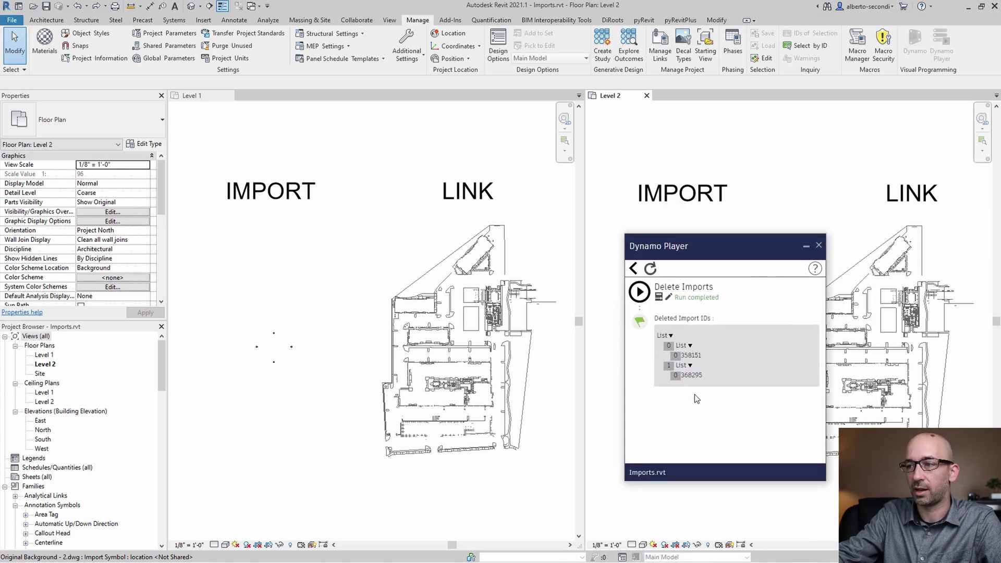